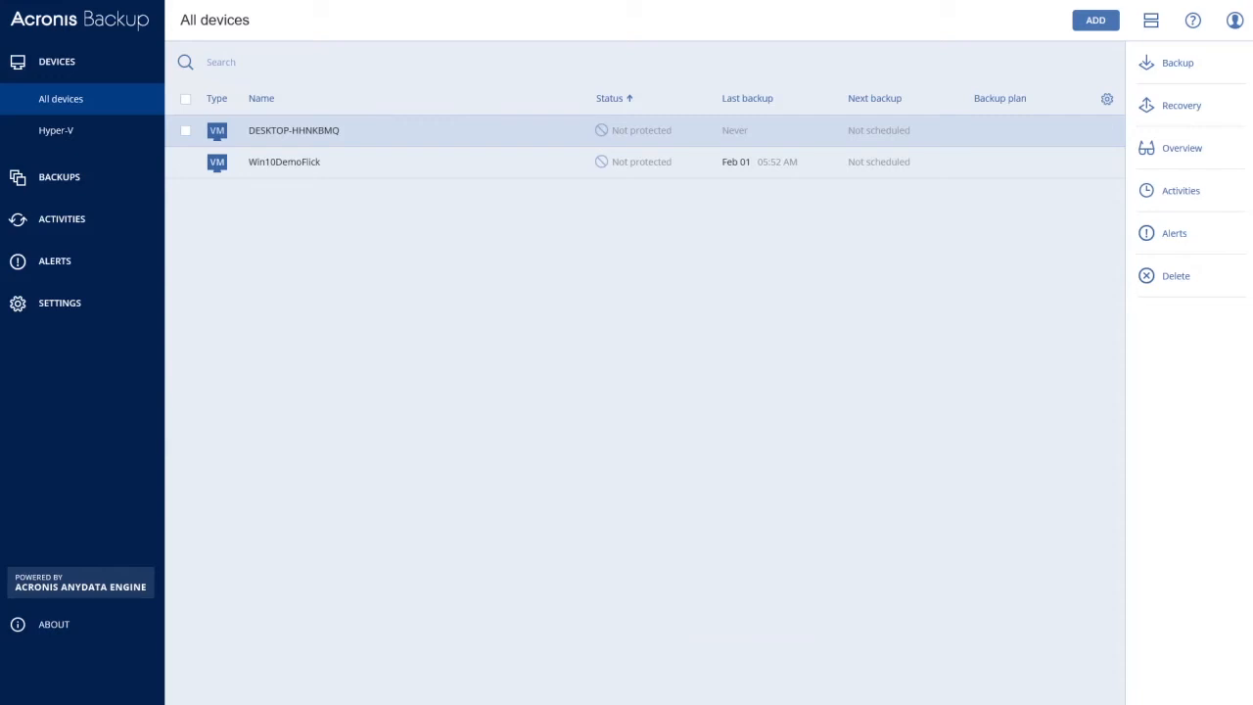
Select the Win10DemoFlick machine in All devices
click(425, 172)
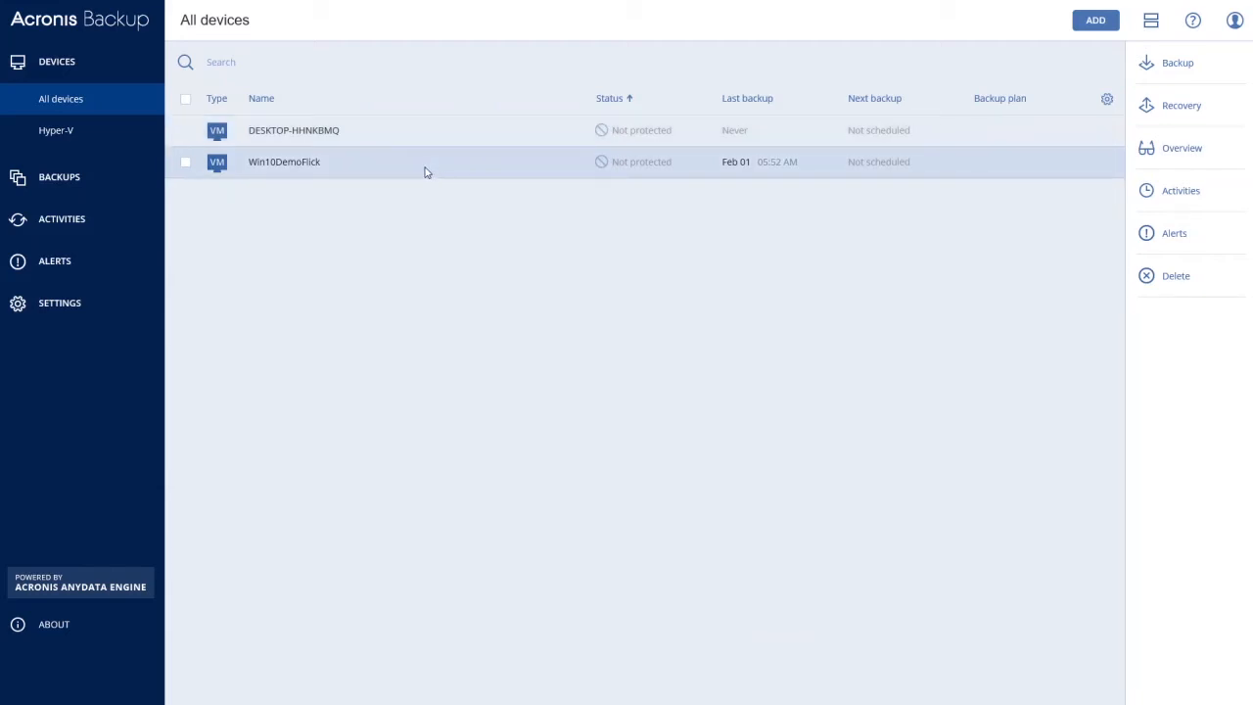
Start a new backup plan for Win10DemoFlick keeping Entire machine as what to back up
click(1119, 92)
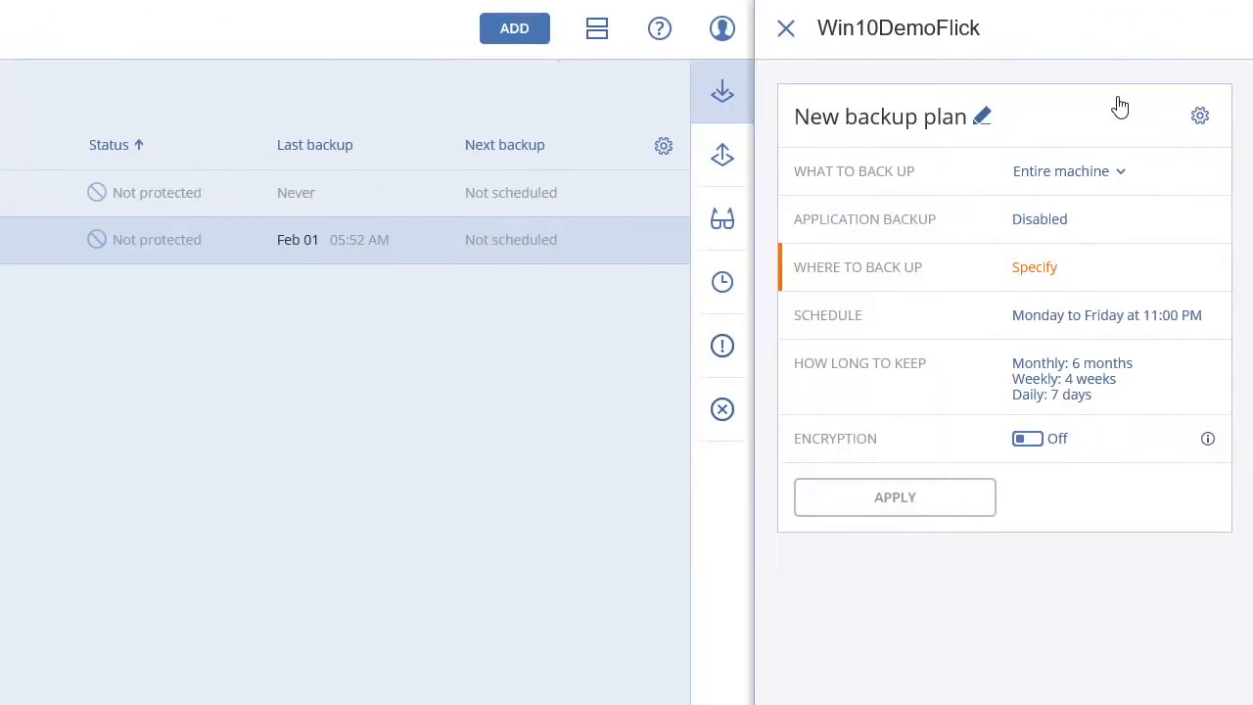
click(1118, 172)
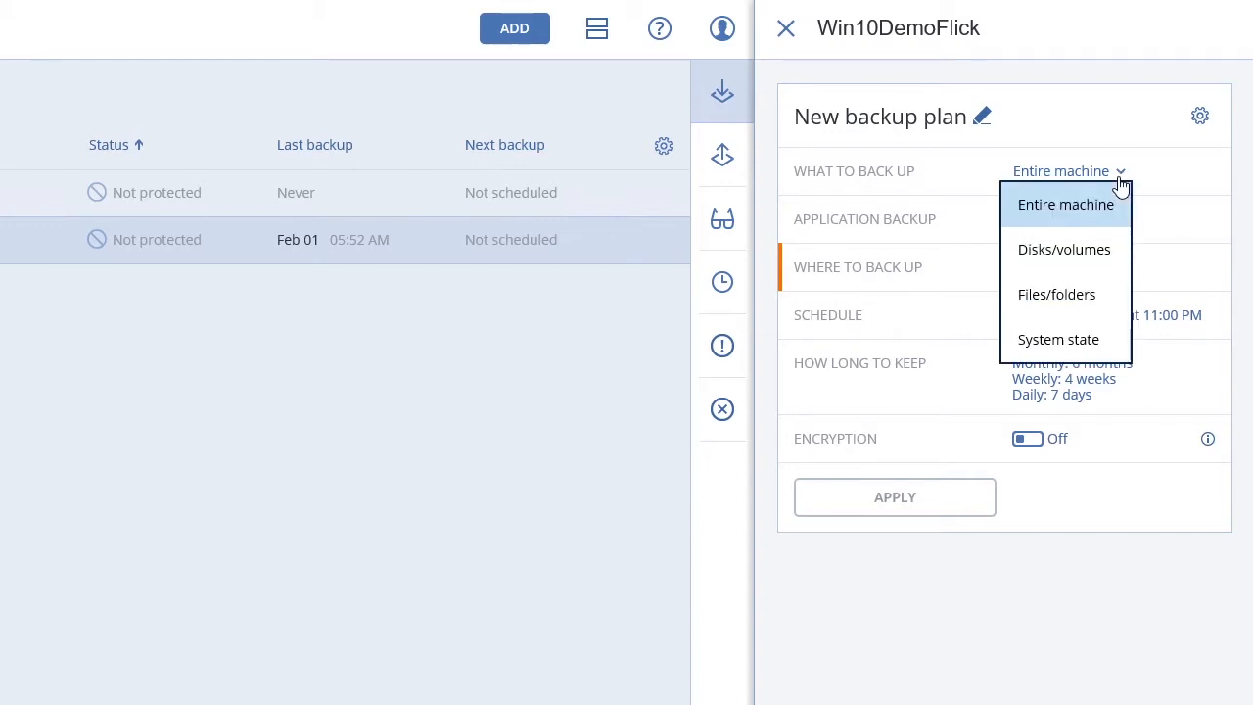
click(1121, 183)
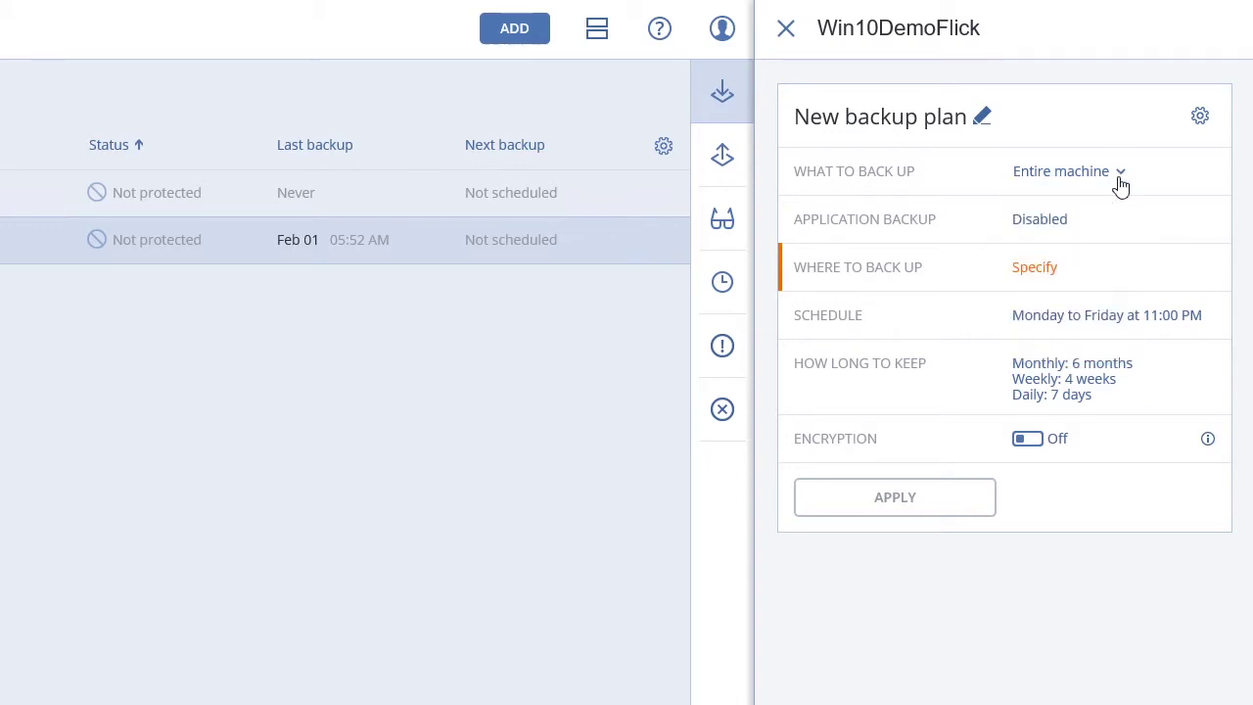
Set the destination to the network folder \\10.250.208.135\Backups
click(1035, 267)
click(994, 225)
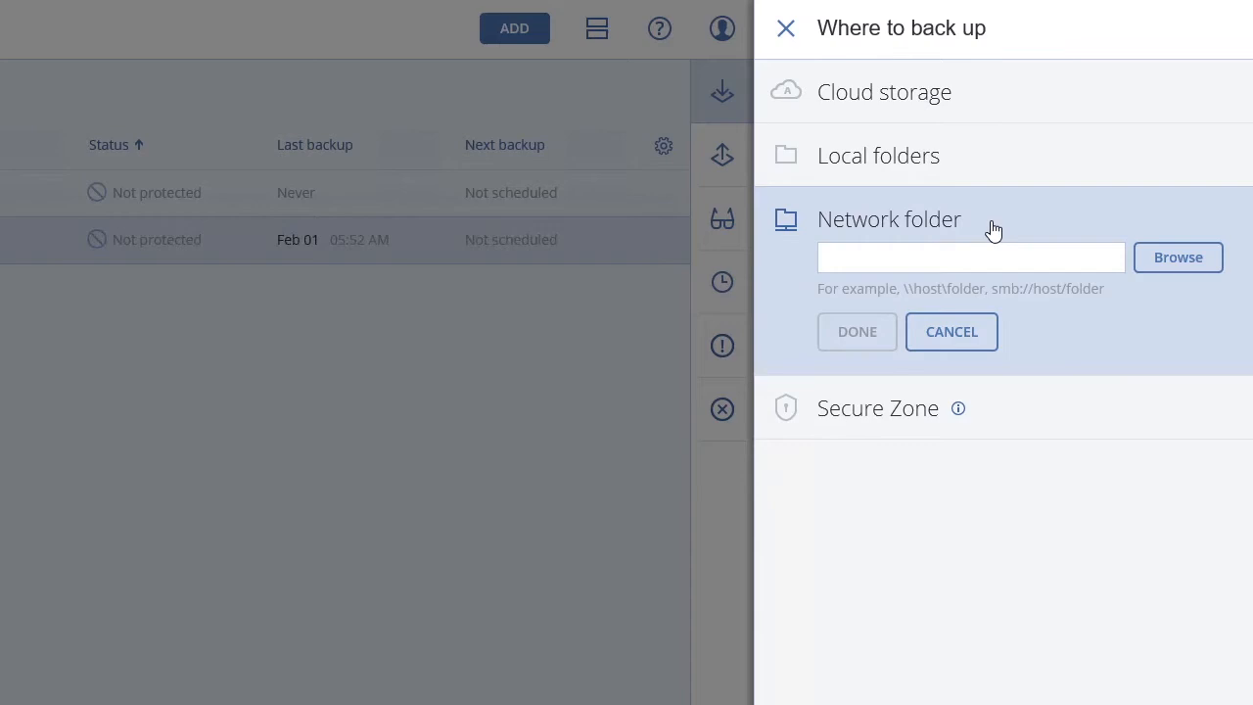
click(970, 257)
text(\\10.250.208.135\Backups)
click(858, 331)
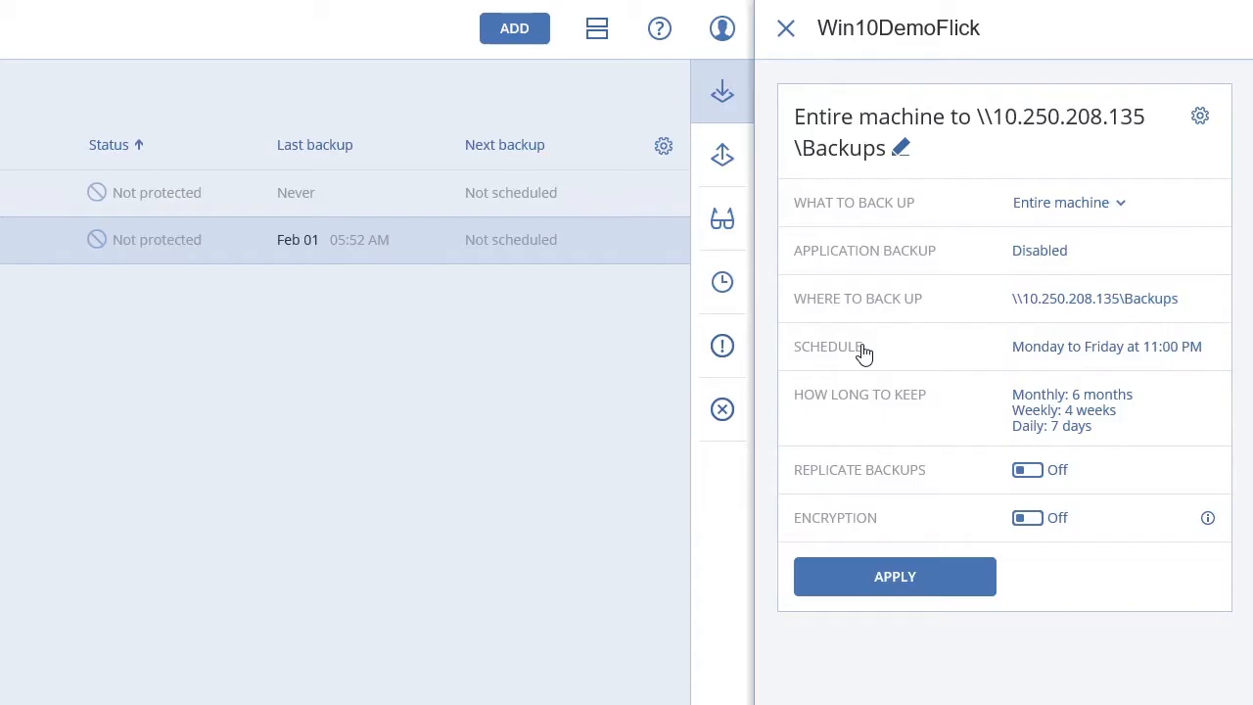
click(1188, 354)
Apply the backup plan to Win10DemoFlick and run it now
click(905, 578)
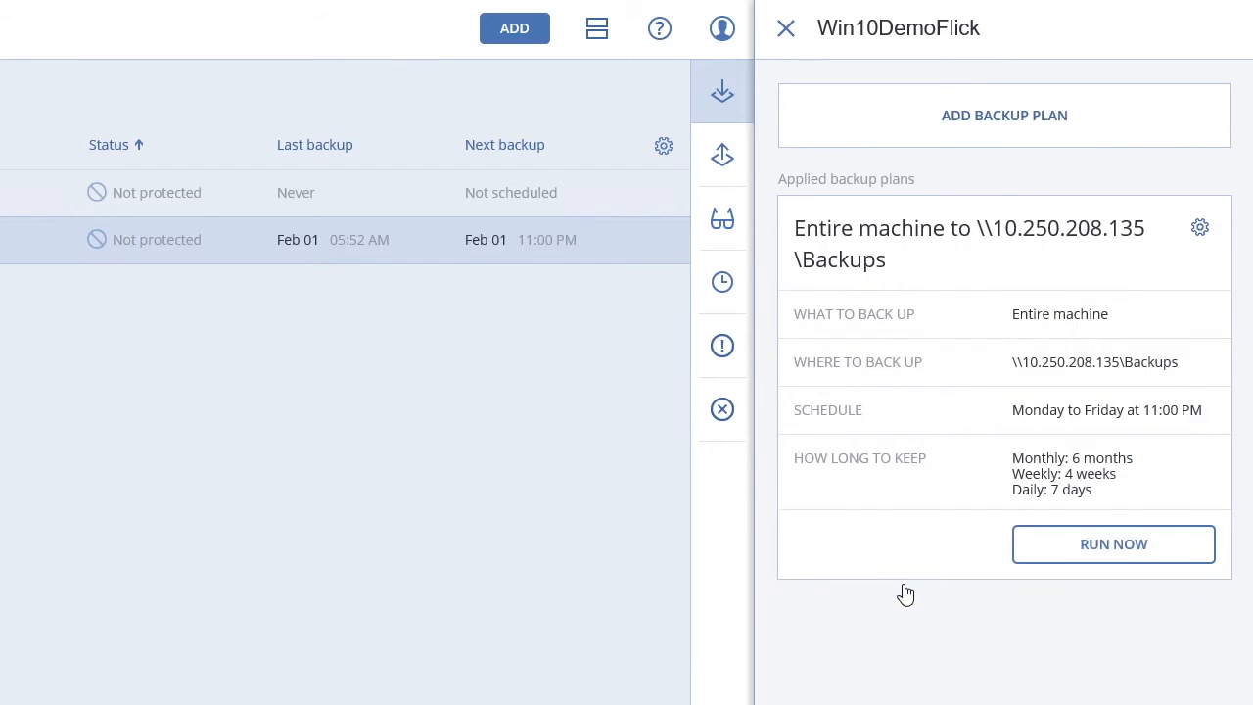
click(1116, 556)
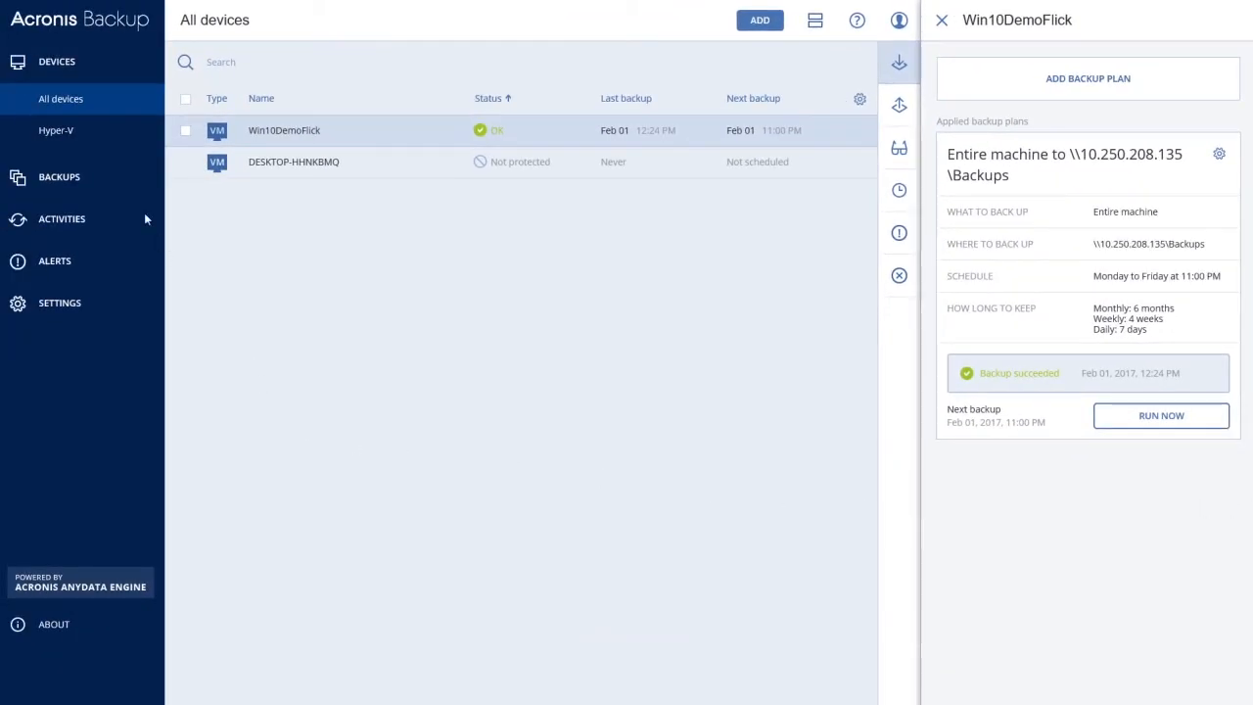
Show the backups stored on the \\10.250.208.135\Backups network share
click(122, 174)
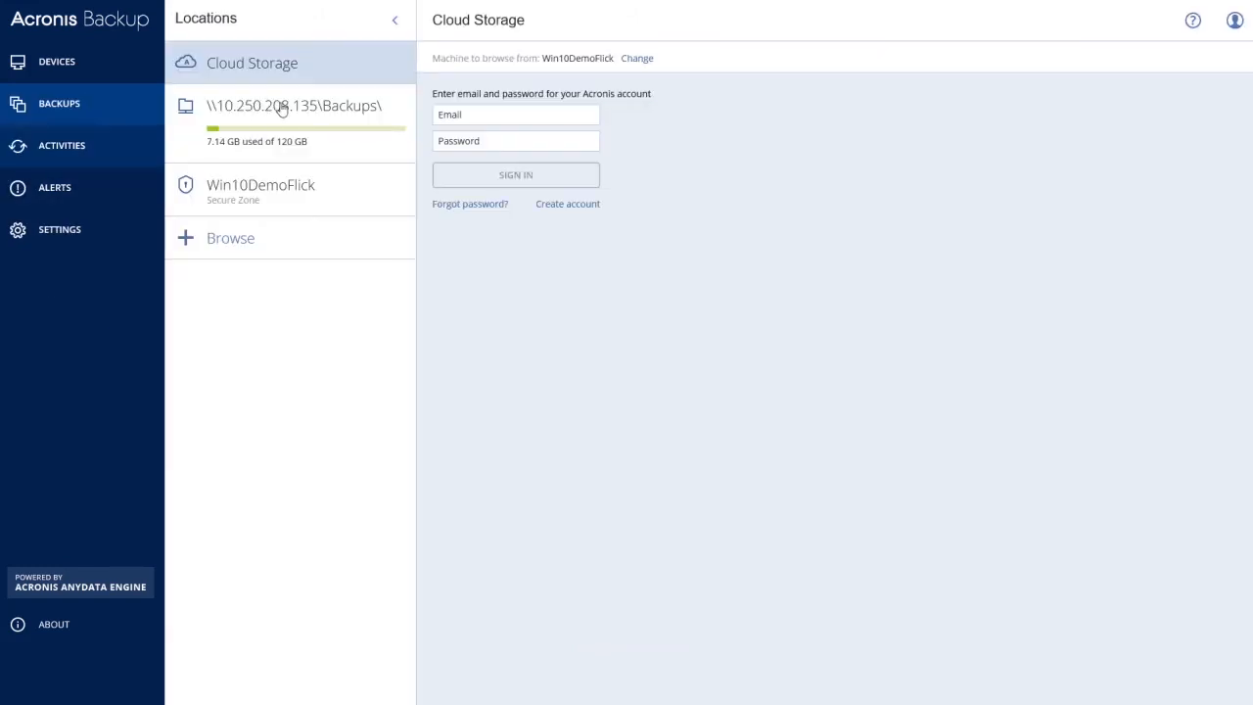
click(282, 108)
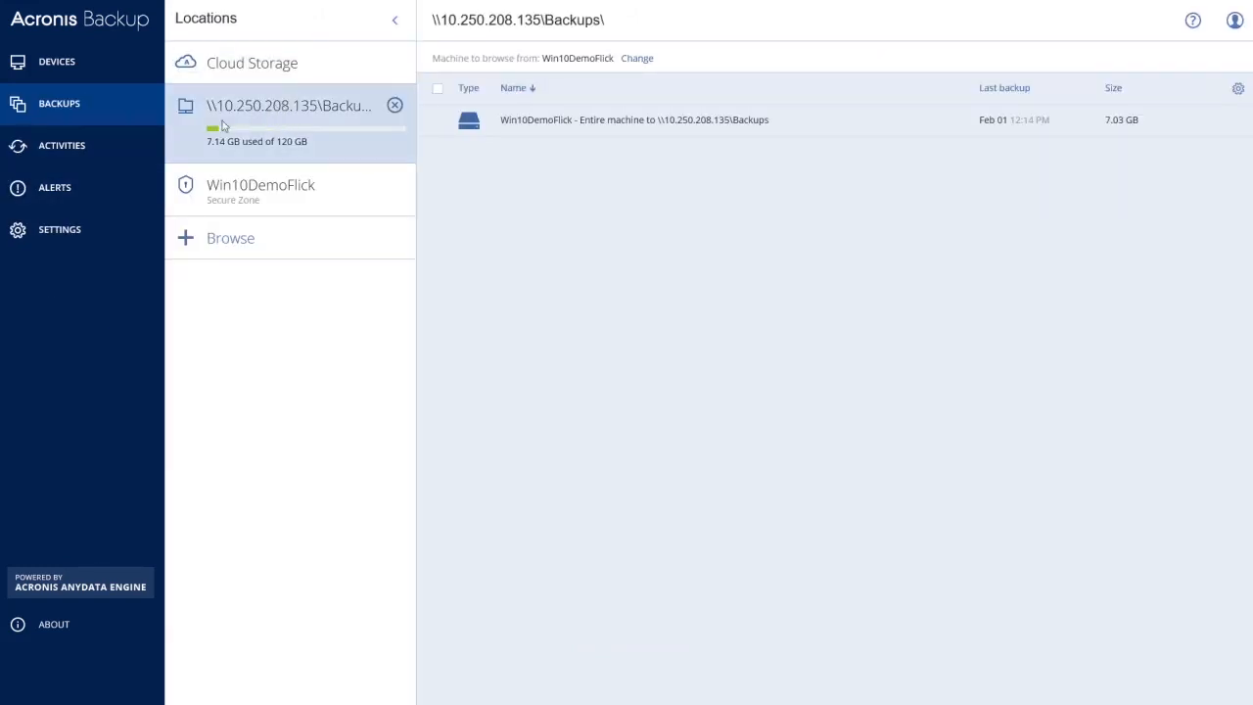
Show details of the latest Win10DemoFlick backup run in Activities
click(87, 152)
mouse_move(538, 142)
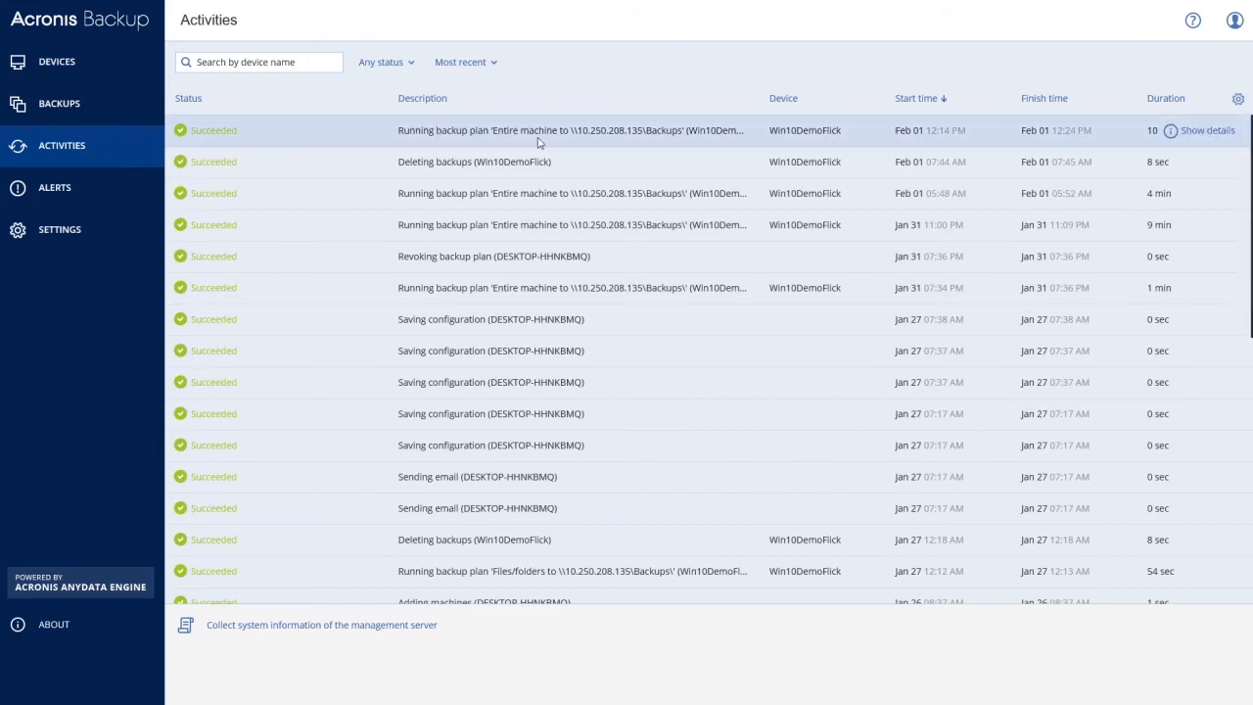
click(1200, 130)
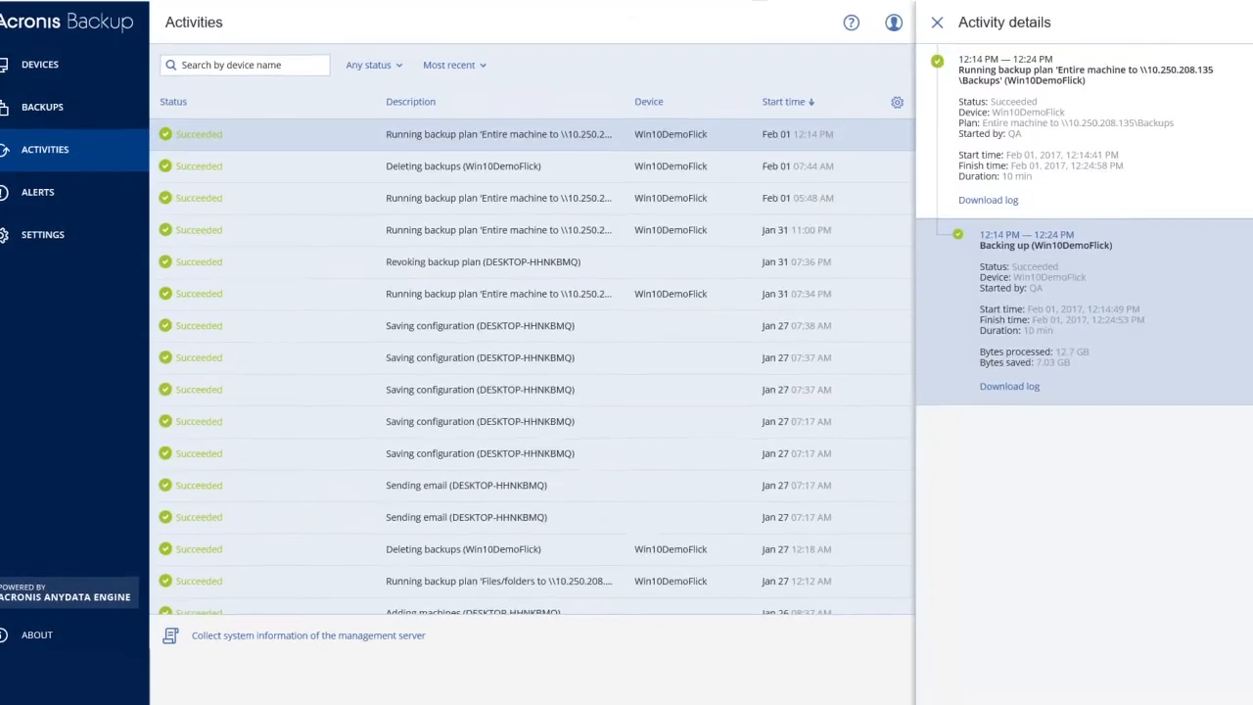